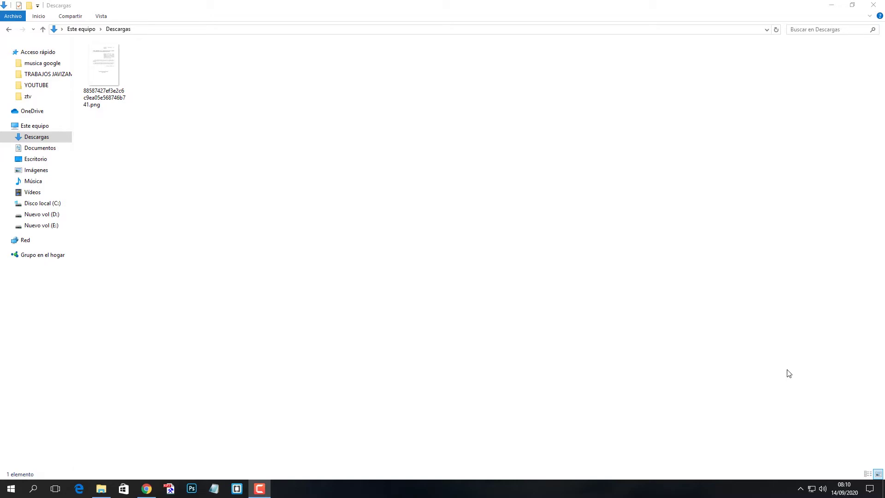
Step: Open the PNG image in the Descargas folder, read through the whole letter it contains, and close the viewer
{"action": "double_click", "coordinate": [108, 70]}
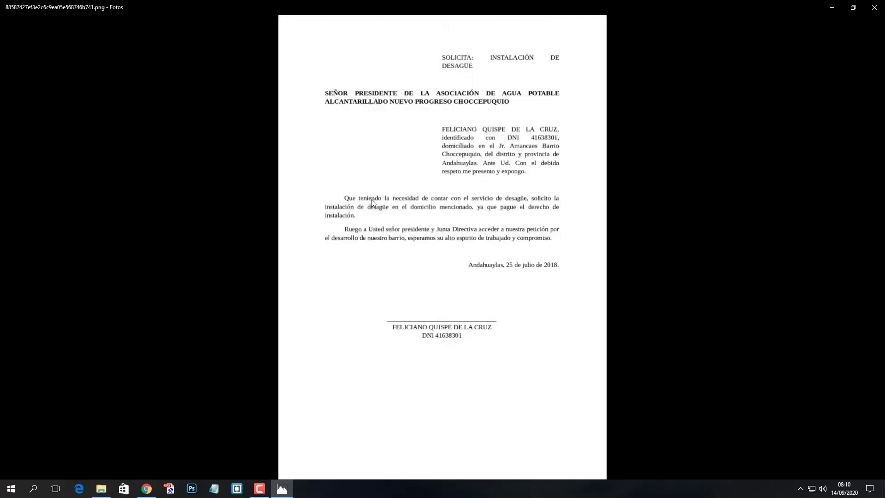
{"action": "scroll", "coordinate": [374, 198], "scroll_direction": "up", "scroll_amount": 3}
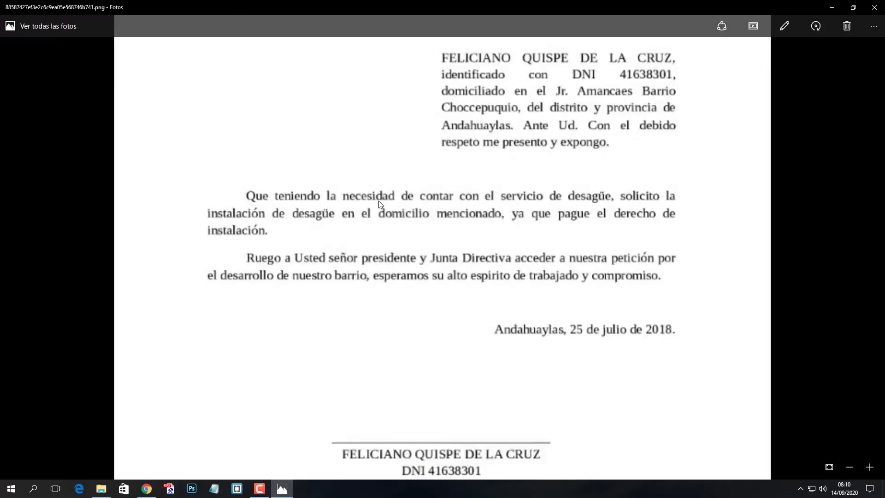
{"action": "scroll", "coordinate": [446, 286], "scroll_direction": "down", "scroll_amount": 7}
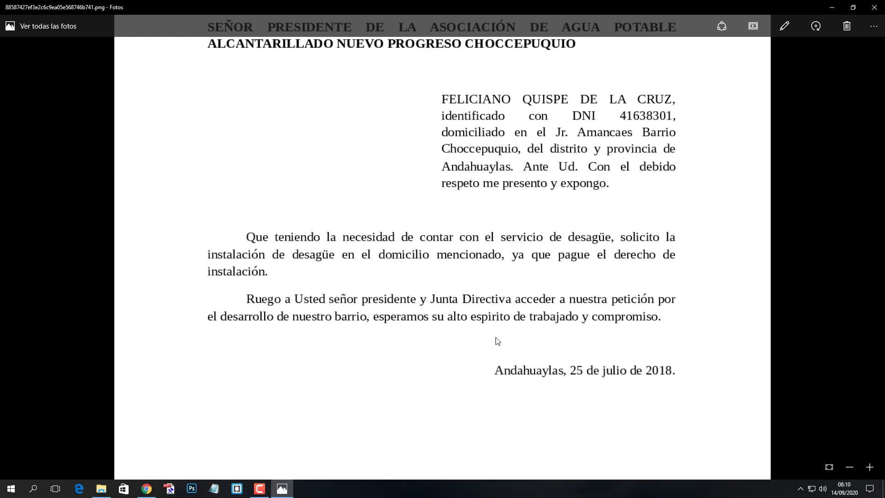
{"action": "scroll", "coordinate": [446, 251], "scroll_direction": "up", "scroll_amount": 5}
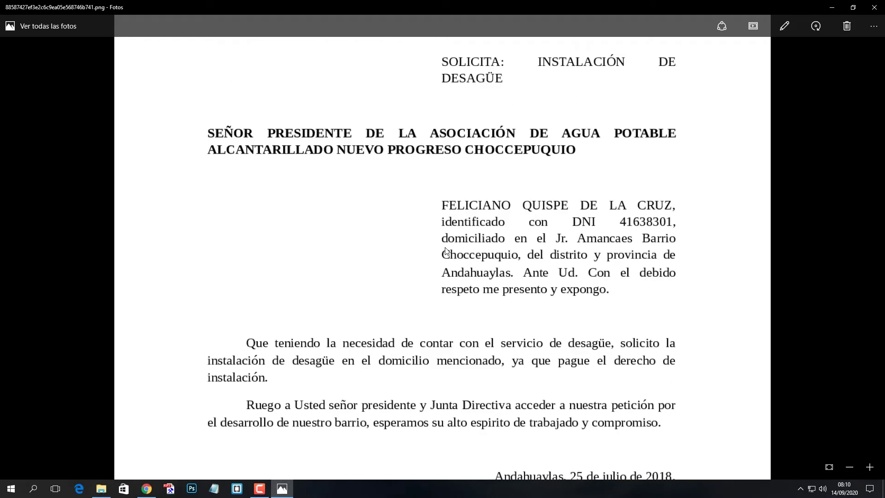
{"action": "scroll", "coordinate": [510, 322], "scroll_direction": "down", "scroll_amount": 4}
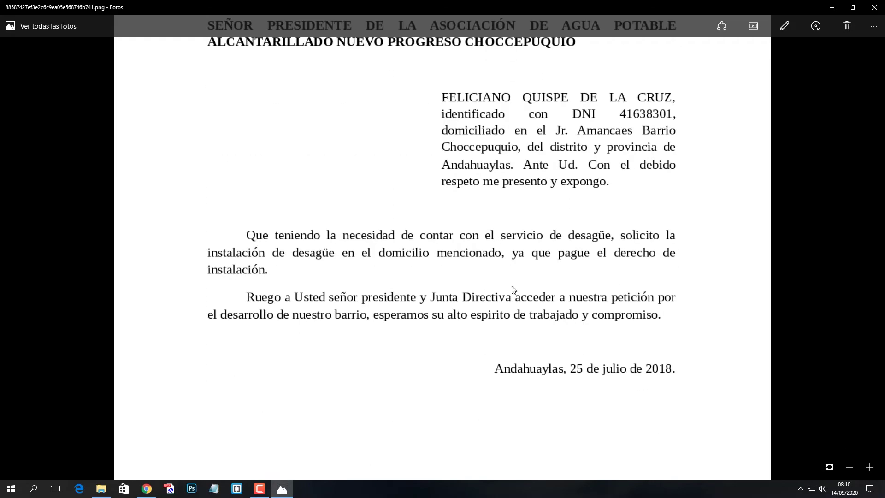
{"action": "scroll", "coordinate": [485, 367], "scroll_direction": "up", "scroll_amount": 2}
{"action": "scroll", "coordinate": [484, 366], "scroll_direction": "up", "scroll_amount": 2}
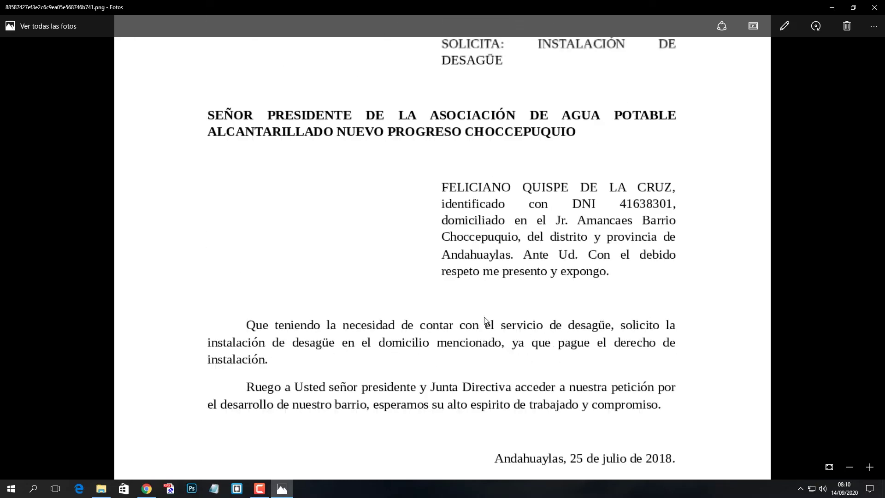
{"action": "scroll", "coordinate": [444, 233], "scroll_direction": "down", "scroll_amount": 1}
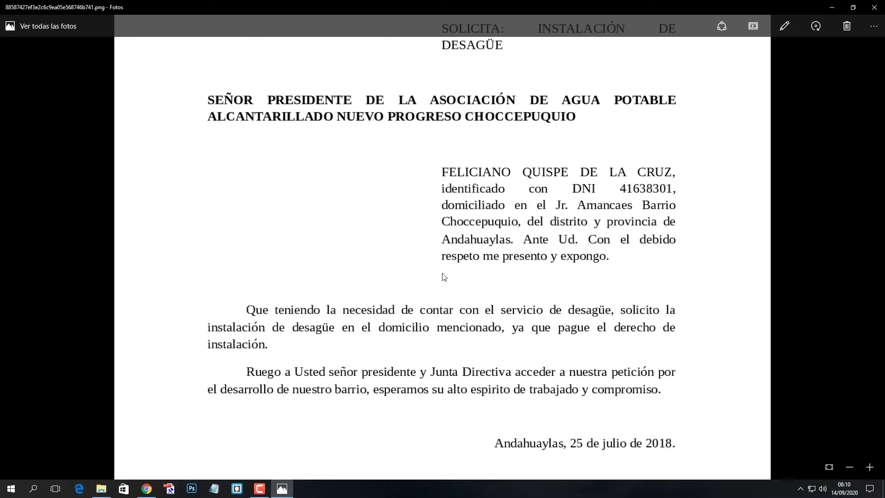
{"action": "scroll", "coordinate": [447, 299], "scroll_direction": "down", "scroll_amount": 1}
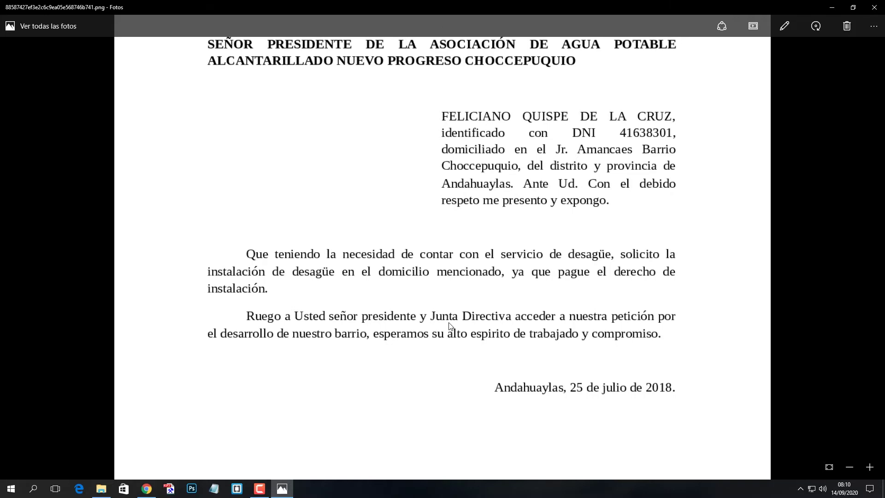
{"action": "scroll", "coordinate": [453, 303], "scroll_direction": "down", "scroll_amount": 3}
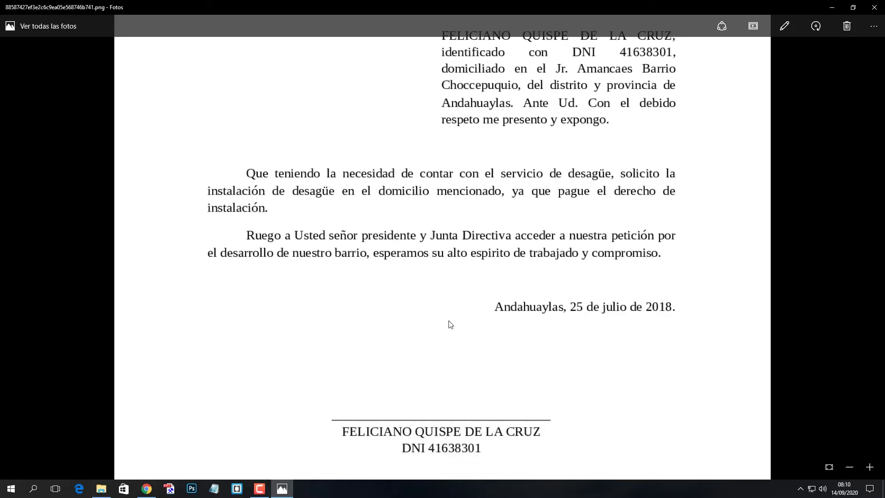
{"action": "scroll", "coordinate": [456, 258], "scroll_direction": "up", "scroll_amount": 3}
{"action": "scroll", "coordinate": [626, 176], "scroll_direction": "up", "scroll_amount": 3}
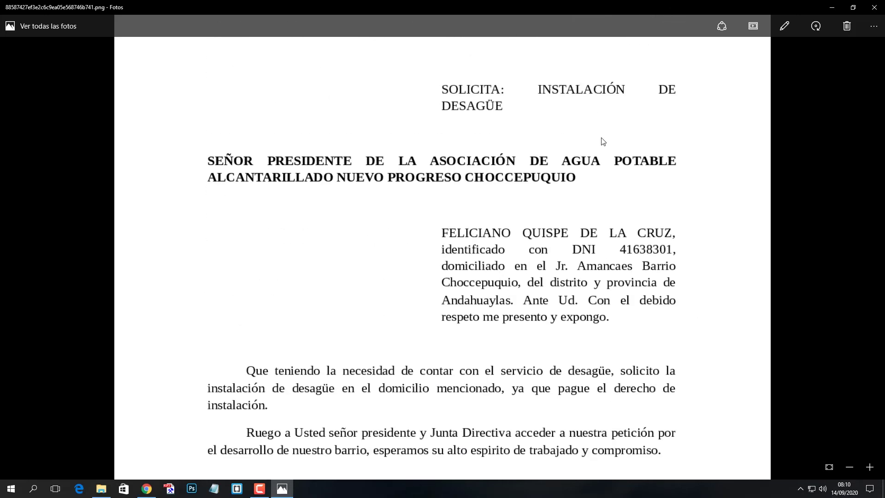
{"action": "left_click", "coordinate": [873, 7]}
Step: Create a new Microsoft Word document named 1 in the Descargas folder and open it
{"action": "right_click", "coordinate": [176, 167]}
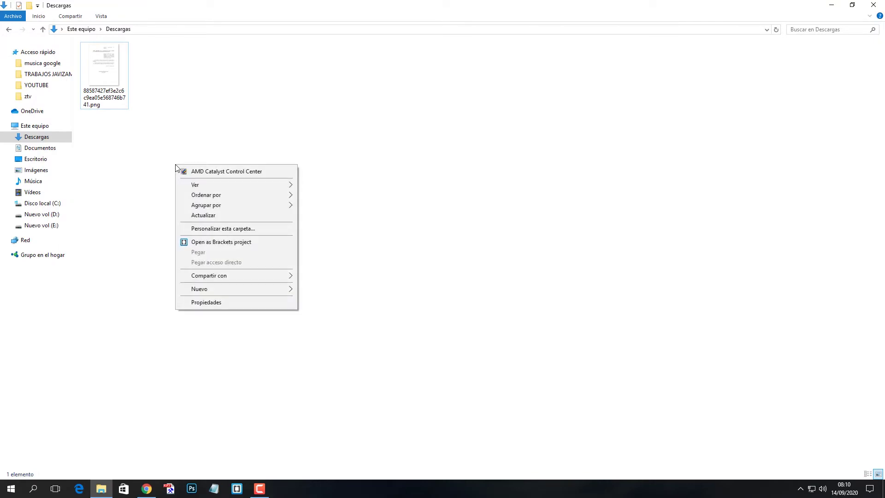
{"action": "mouse_move", "coordinate": [228, 290]}
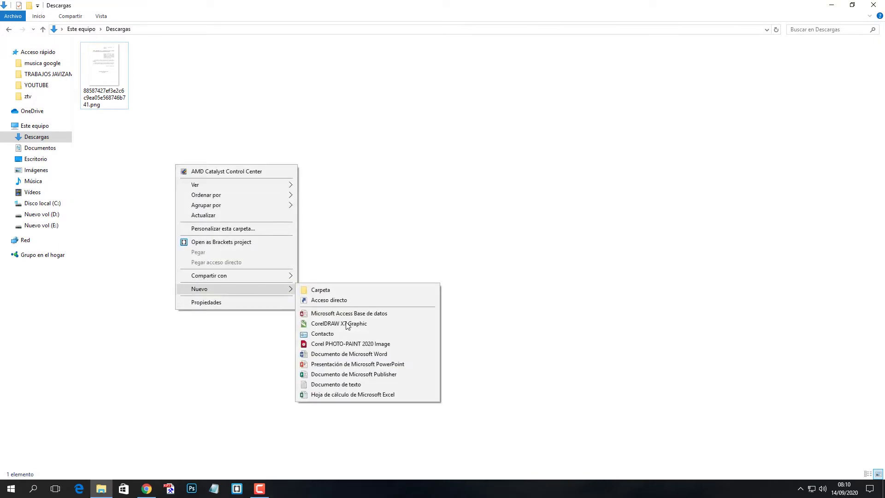
{"action": "left_click", "coordinate": [356, 354]}
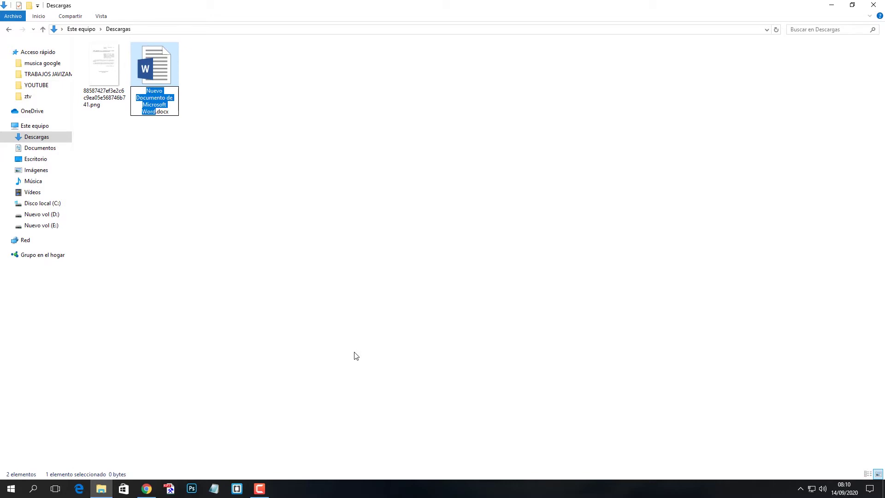
{"action": "type", "text": "1"}
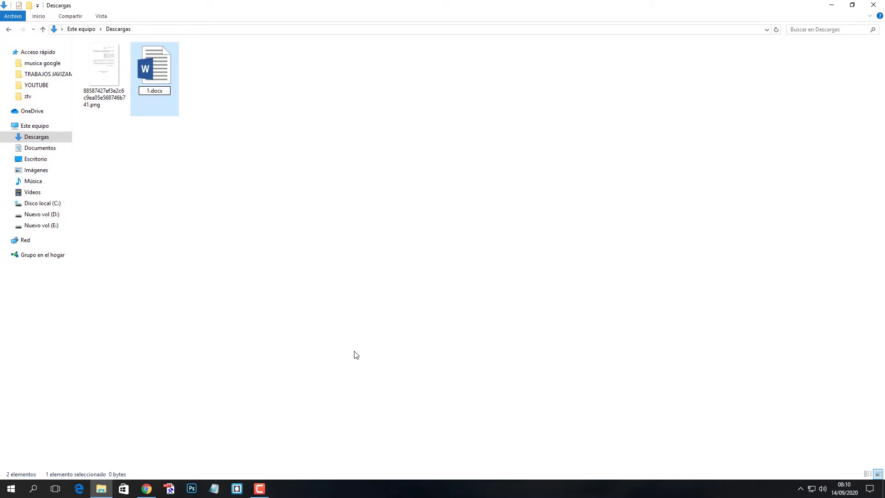
{"action": "left_click", "coordinate": [356, 354]}
{"action": "double_click", "coordinate": [159, 69]}
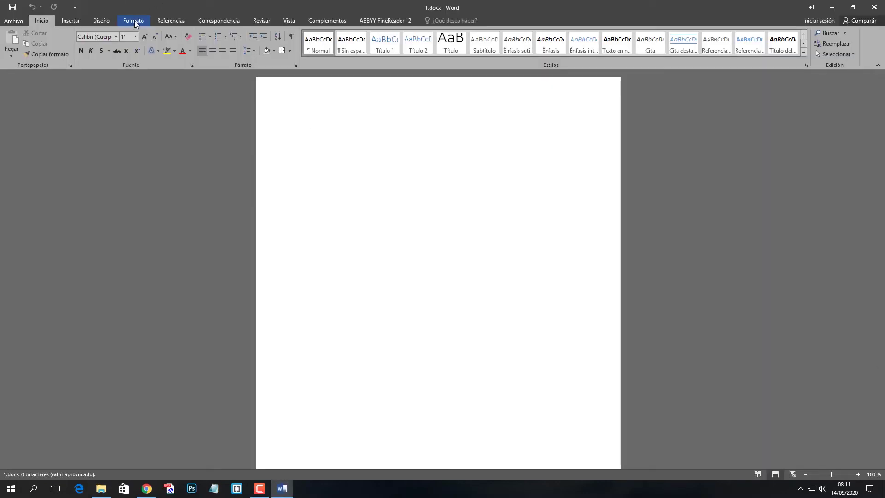
Step: Apply the Estrecho margins to the blank document and insert the PNG image of the letter on its page
{"action": "left_click", "coordinate": [134, 20]}
{"action": "left_click", "coordinate": [18, 58]}
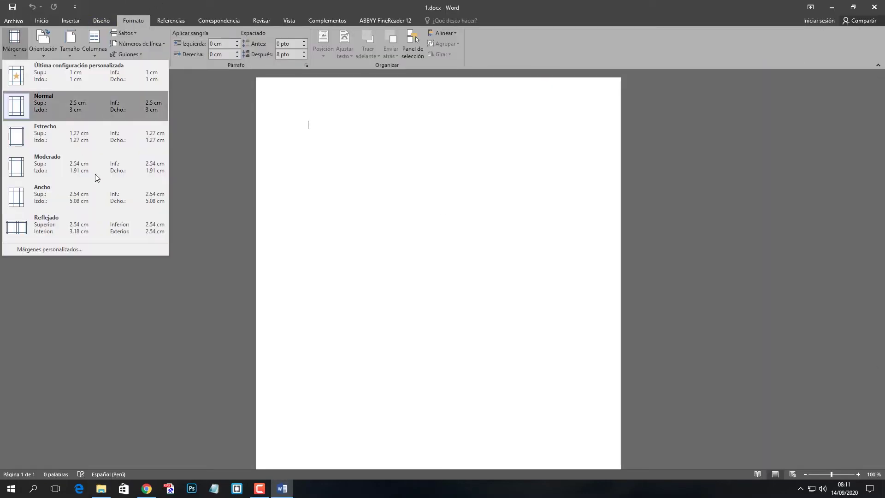
{"action": "left_click", "coordinate": [61, 133]}
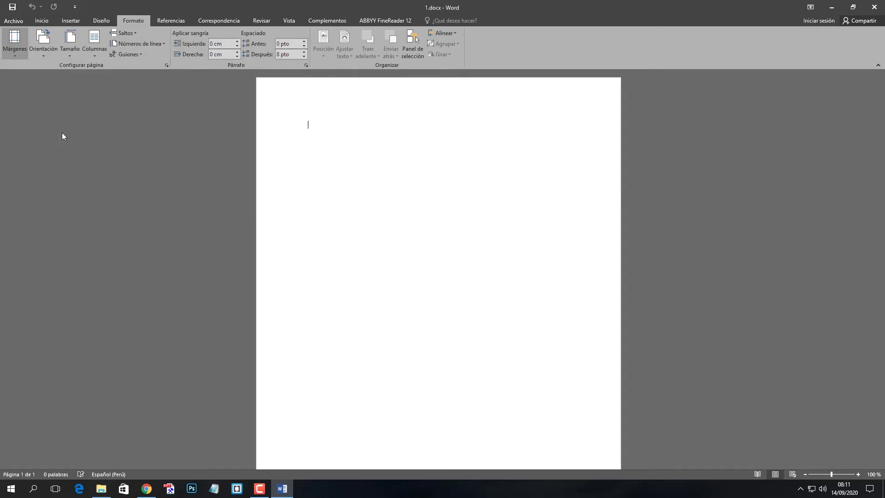
{"action": "left_click", "coordinate": [864, 3]}
{"action": "key", "text": "Left"}
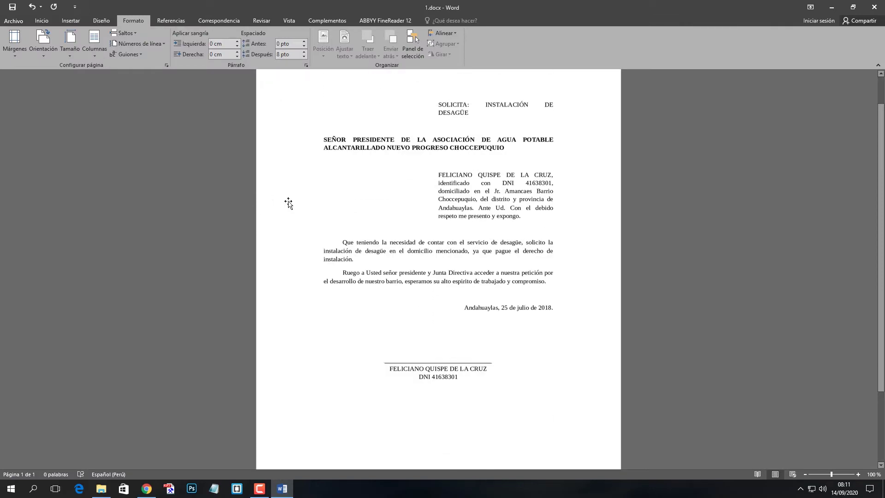
Step: Save a copy of the document as a PDF named 1 in the Descargas folder
{"action": "left_click", "coordinate": [13, 21]}
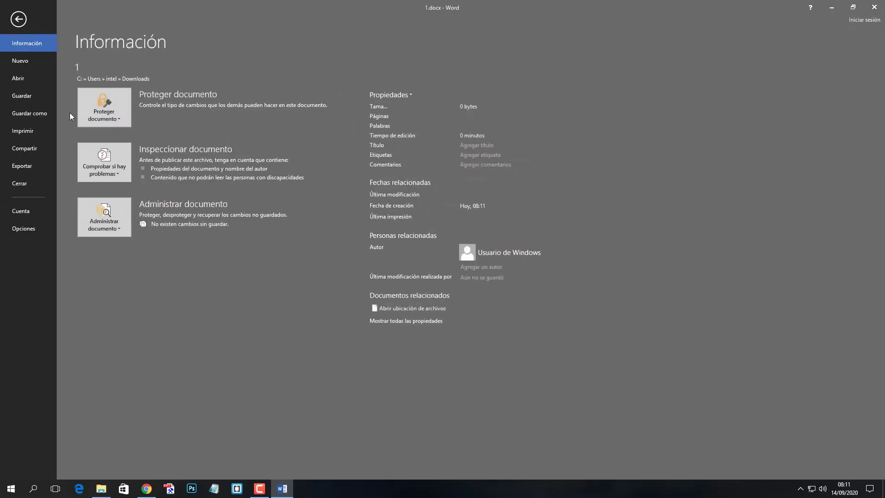
{"action": "left_click", "coordinate": [35, 166]}
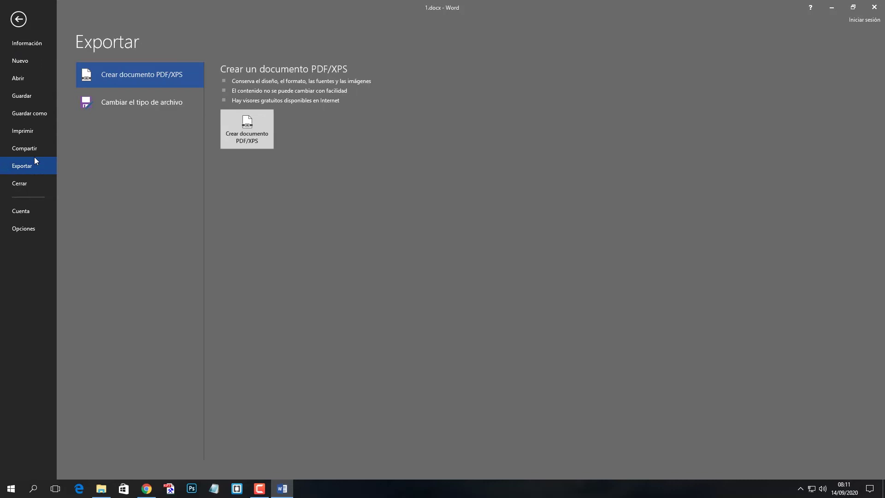
{"action": "left_click", "coordinate": [36, 114]}
{"action": "left_click", "coordinate": [153, 148]}
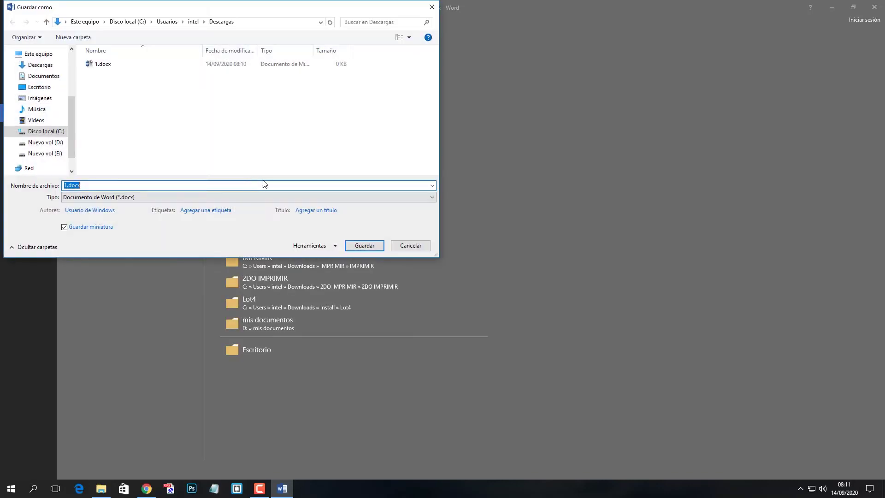
{"action": "left_click", "coordinate": [129, 198]}
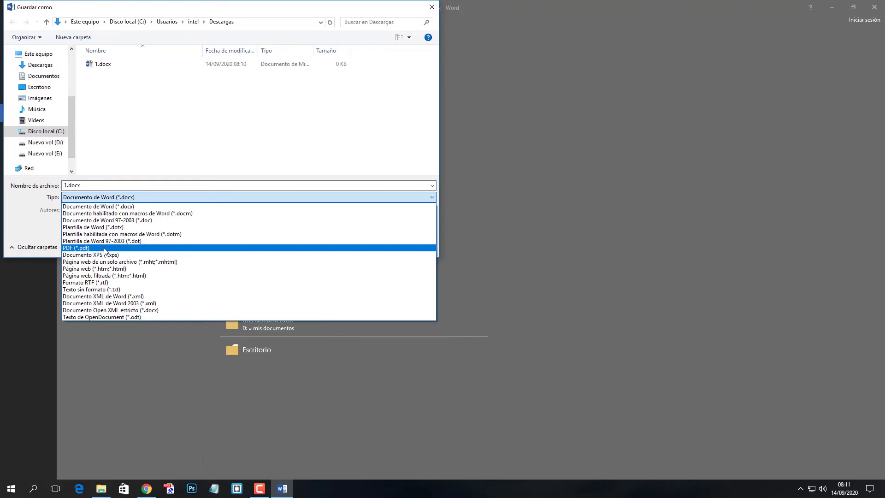
{"action": "left_click", "coordinate": [105, 248]}
{"action": "left_click", "coordinate": [352, 268]}
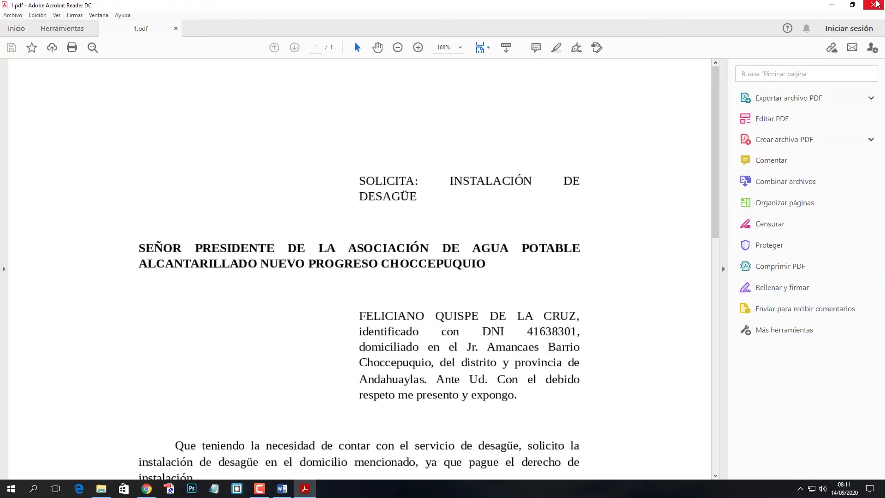
Step: Close the exported PDF and the Word document, saving the changes to 1.docx
{"action": "left_click", "coordinate": [876, 4]}
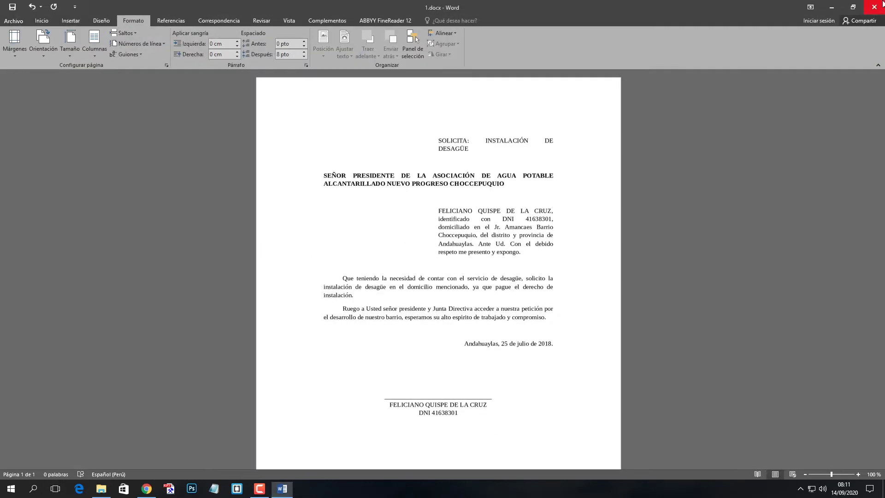
{"action": "left_click", "coordinate": [875, 7]}
{"action": "key", "text": "Return"}
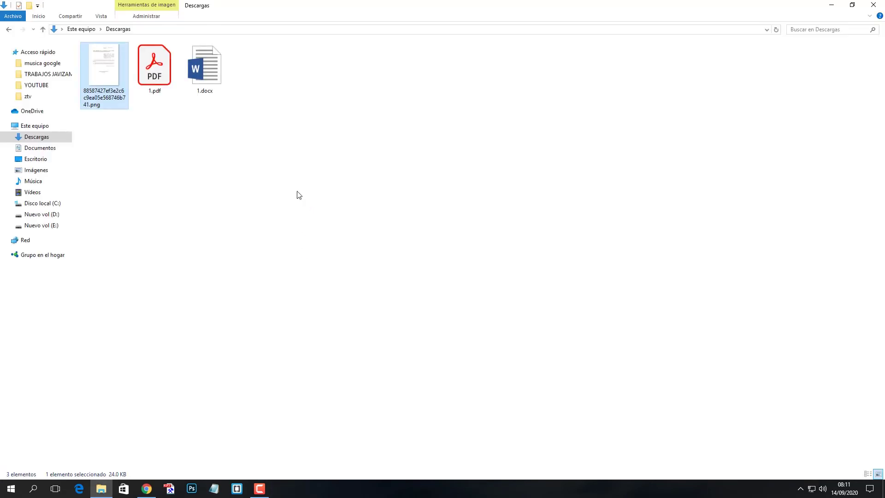
Step: Refresh the Descargas folder and check its Word, PDF and PNG files
{"action": "right_click", "coordinate": [267, 160]}
{"action": "left_click", "coordinate": [318, 210]}
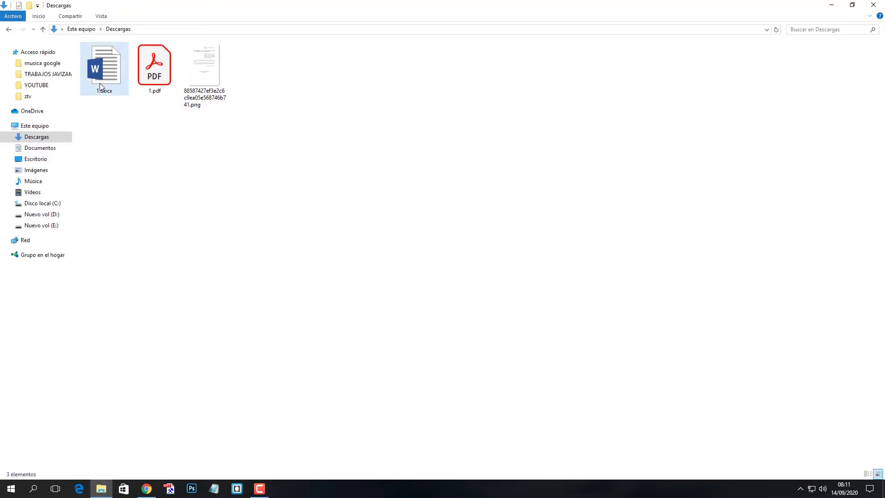
{"action": "left_click", "coordinate": [210, 74]}
{"action": "key", "text": "Left"}
{"action": "key", "text": "Left"}
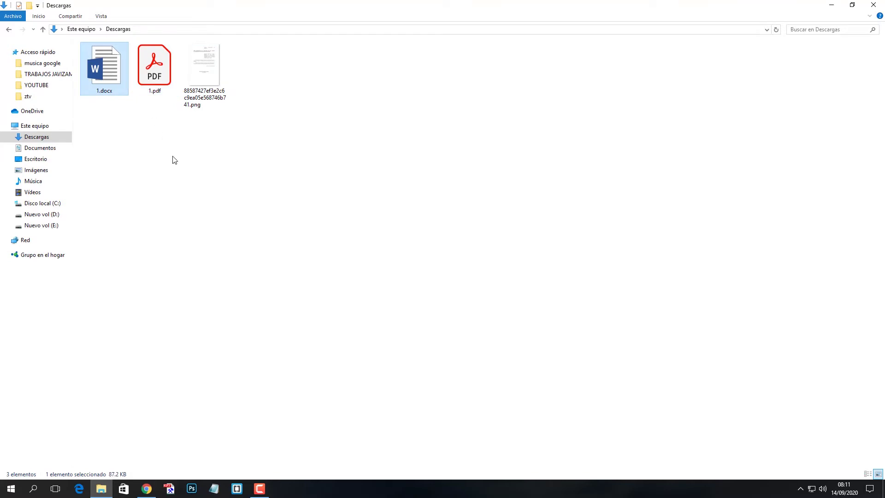
{"action": "left_click", "coordinate": [174, 159]}
Step: Switch to Chrome, search Google for smallpdf and open the Smallpdf.com home page in a new tab
{"action": "left_click", "coordinate": [146, 488]}
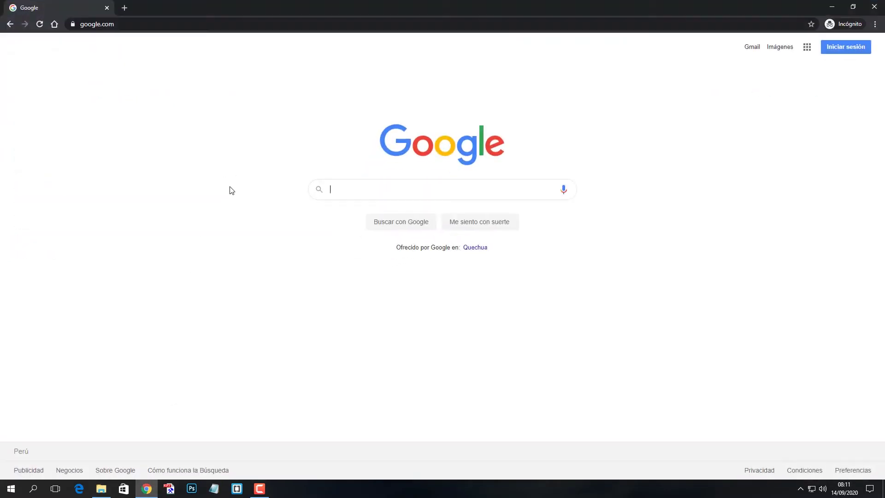
{"action": "type", "text": "smallpdf"}
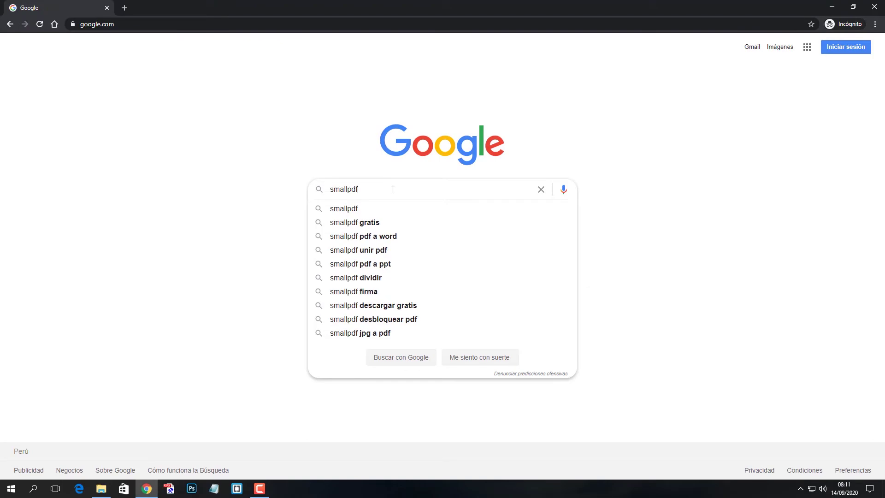
{"action": "key", "text": "Return"}
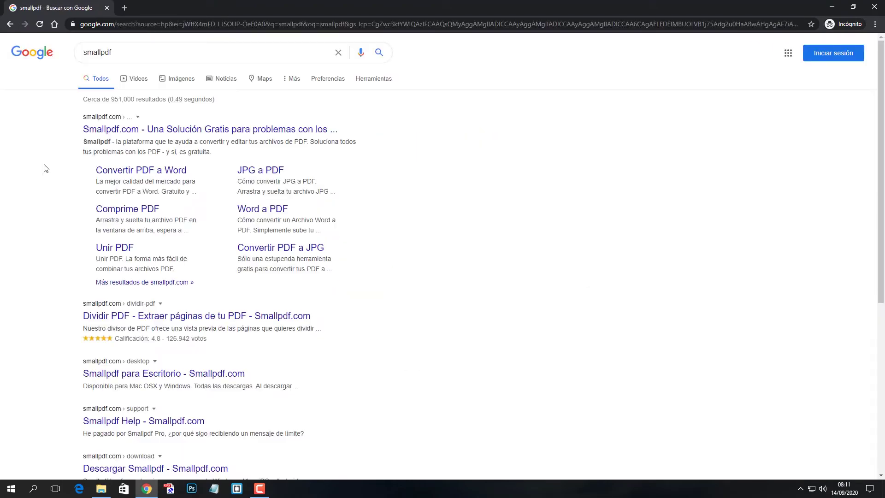
{"action": "right_click", "coordinate": [209, 133]}
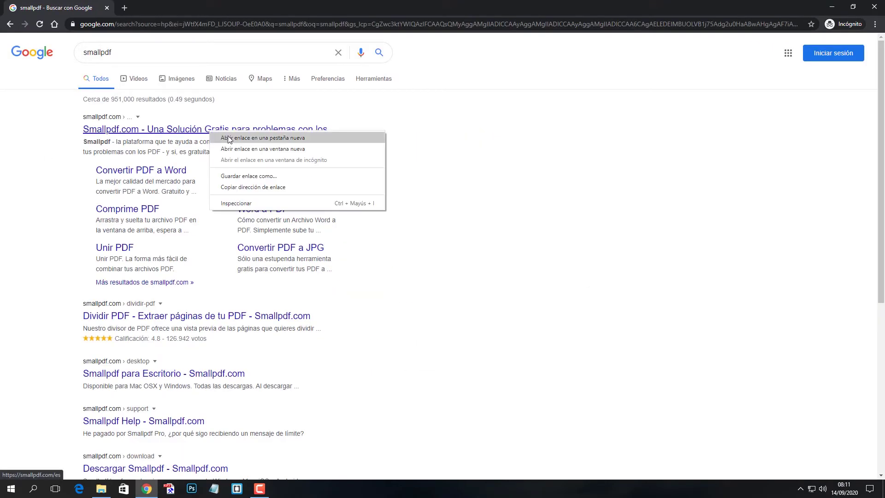
{"action": "left_click", "coordinate": [228, 137]}
{"action": "left_click", "coordinate": [162, 7]}
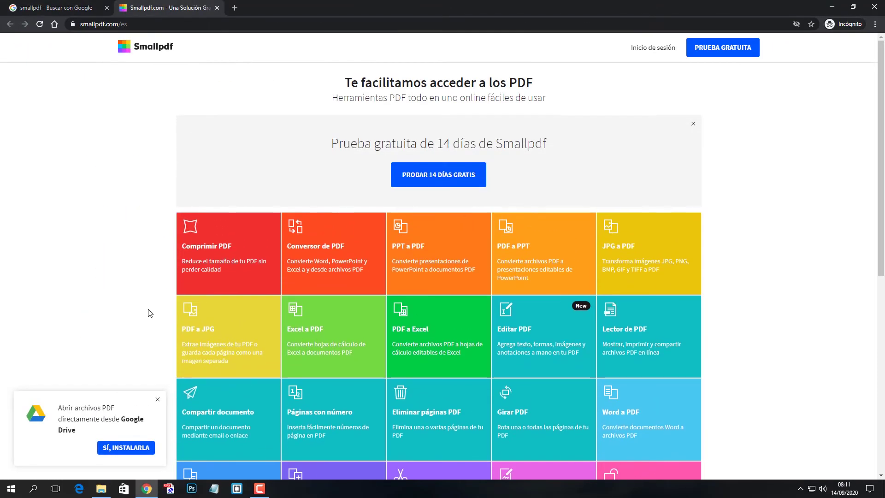
Step: Dismiss the Google Drive offer and look through the PDF tools available on the Smallpdf page
{"action": "left_click", "coordinate": [158, 402]}
{"action": "scroll", "coordinate": [143, 313], "scroll_direction": "down", "scroll_amount": 4}
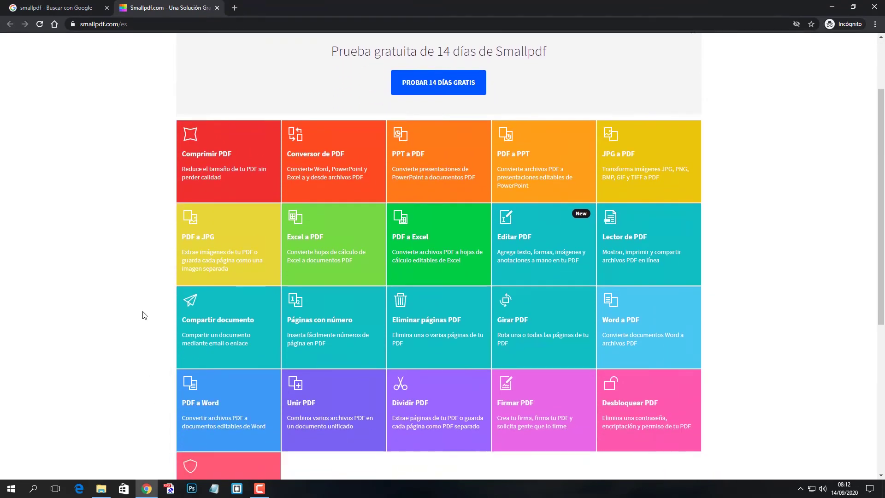
{"action": "scroll", "coordinate": [90, 295], "scroll_direction": "up", "scroll_amount": 3}
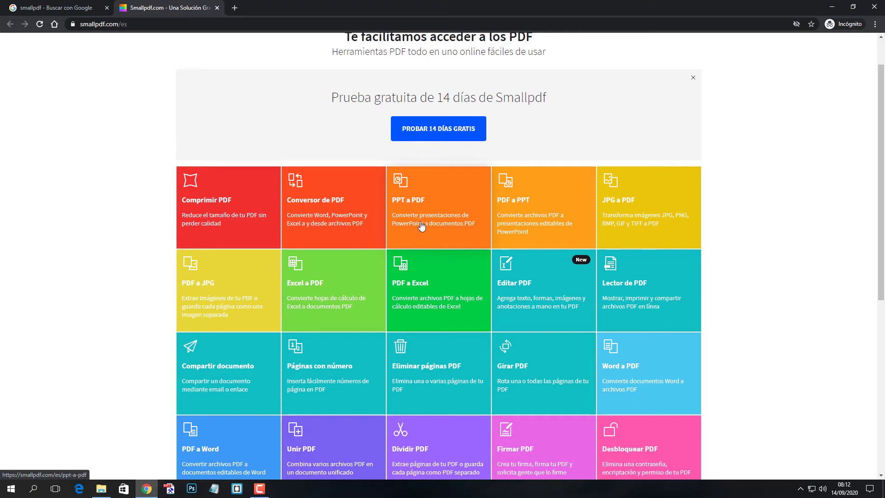
{"action": "scroll", "coordinate": [456, 228], "scroll_direction": "down", "scroll_amount": 1}
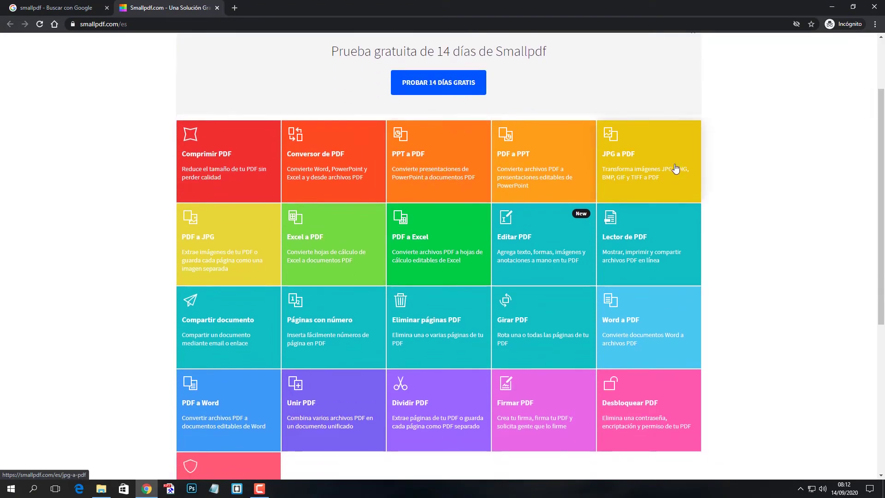
Step: Find the PDF a Word tool among the Smallpdf tools and open its conversion page
{"action": "scroll", "coordinate": [507, 184], "scroll_direction": "down", "scroll_amount": 2}
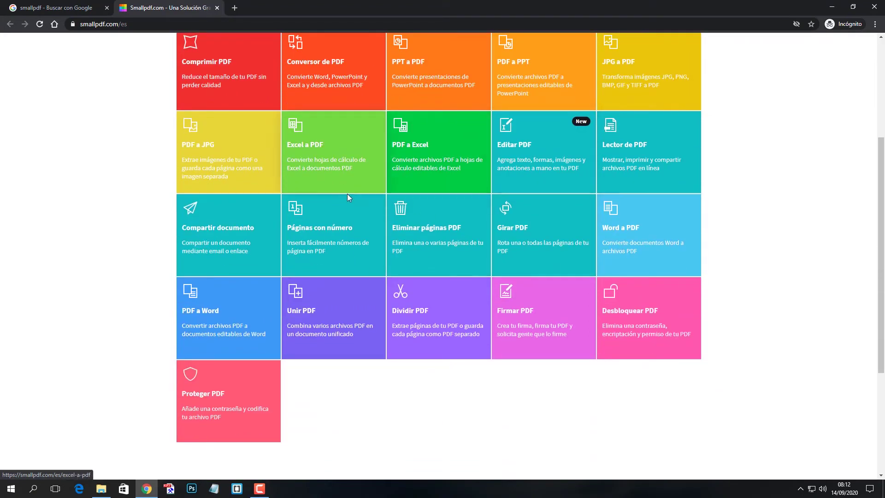
{"action": "scroll", "coordinate": [347, 193], "scroll_direction": "down", "scroll_amount": 2}
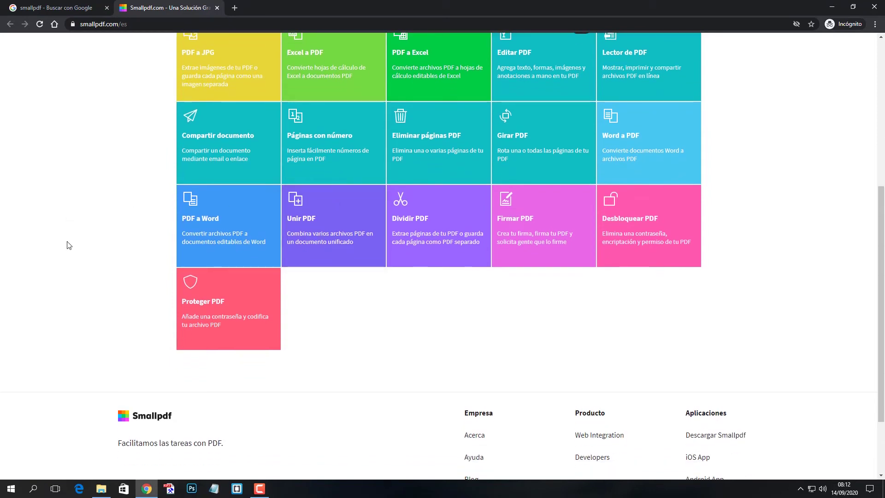
{"action": "left_click", "coordinate": [223, 208]}
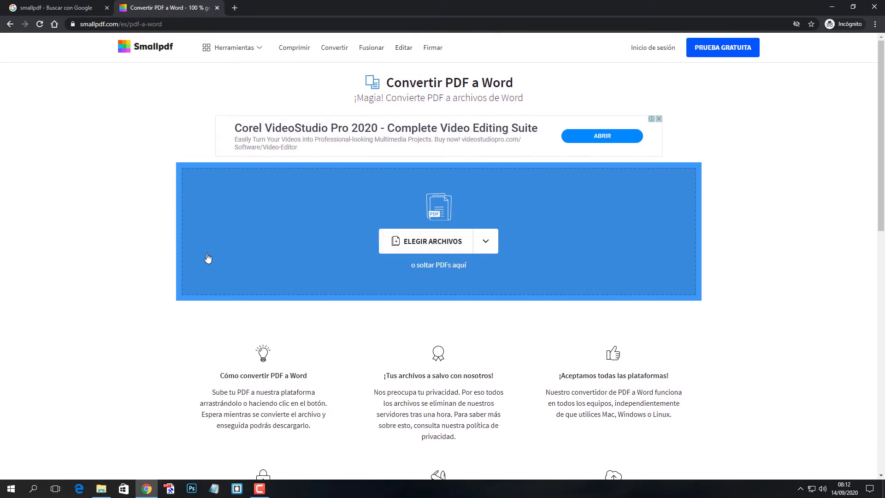
Step: Upload 1.pdf from the Descargas folder and convert it with the free Convertir a Word option
{"action": "left_click", "coordinate": [101, 488]}
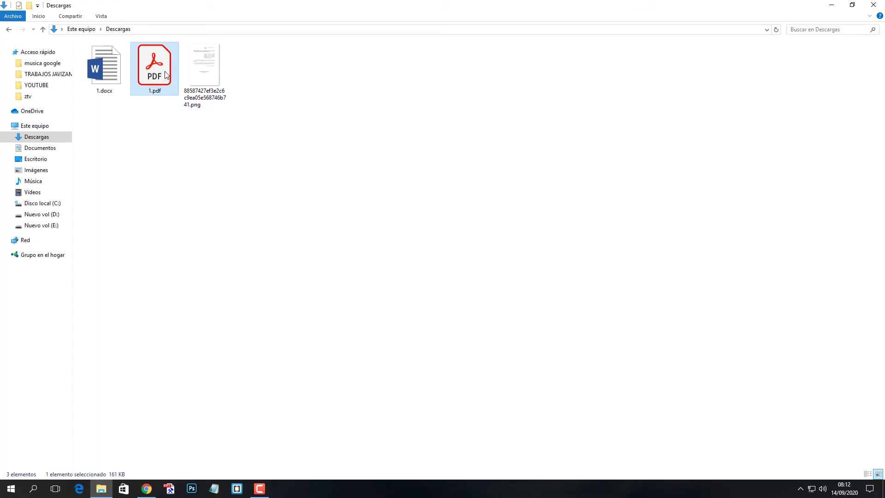
{"action": "left_click_drag", "start_coordinate": [166, 76], "coordinate": [311, 232]}
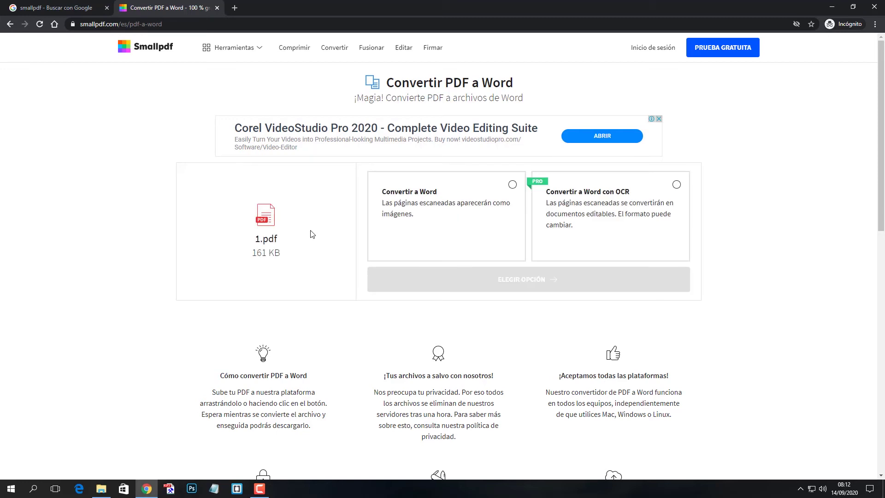
{"action": "left_click", "coordinate": [512, 185]}
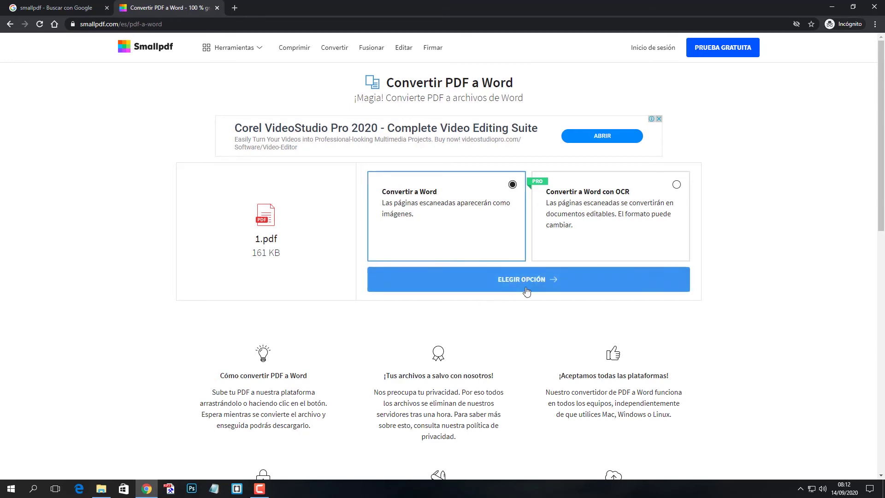
{"action": "left_click", "coordinate": [527, 290]}
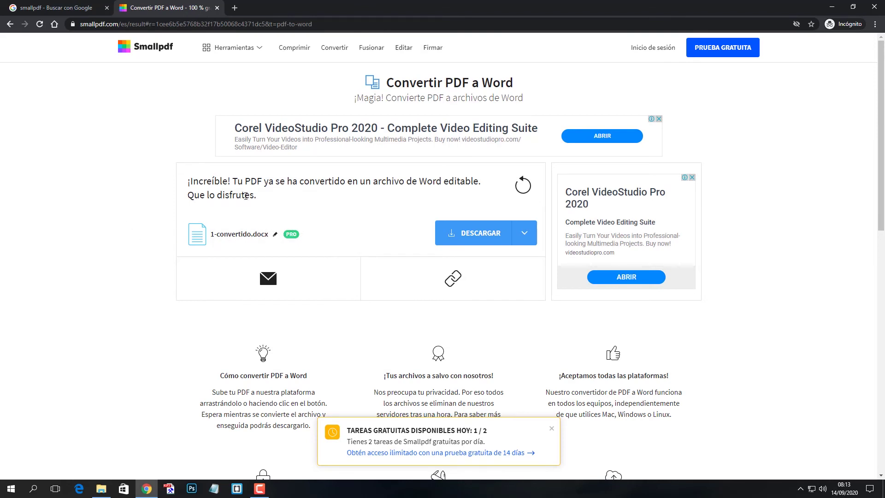
Step: Download the converted file 1-convertido.docx and show it in its folder
{"action": "left_click", "coordinate": [483, 238]}
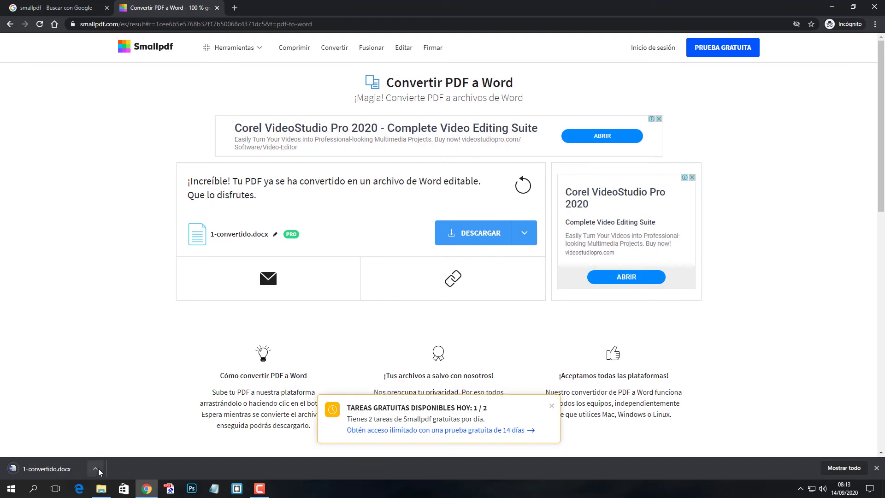
{"action": "left_click", "coordinate": [97, 470]}
{"action": "left_click", "coordinate": [134, 438]}
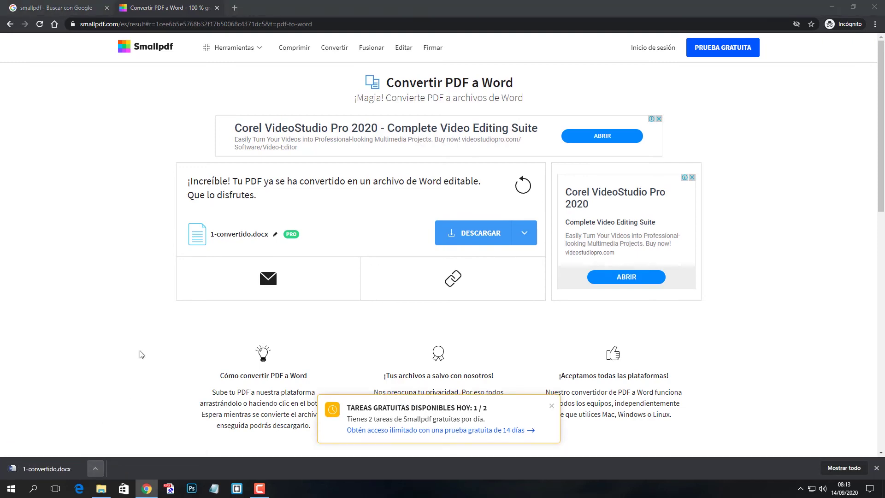
Step: Refresh the Descargas folder, then open 1-convertido.docx in Word with editing enabled
{"action": "right_click", "coordinate": [248, 156]}
{"action": "left_click", "coordinate": [263, 201]}
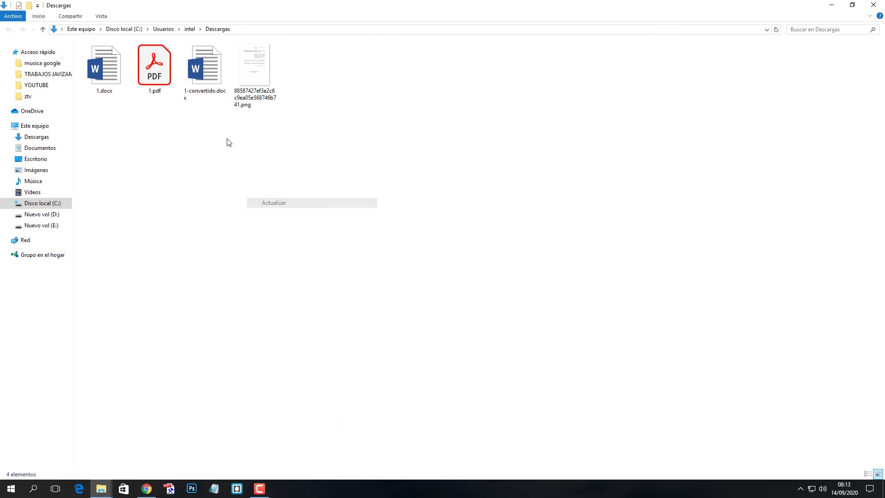
{"action": "double_click", "coordinate": [210, 78]}
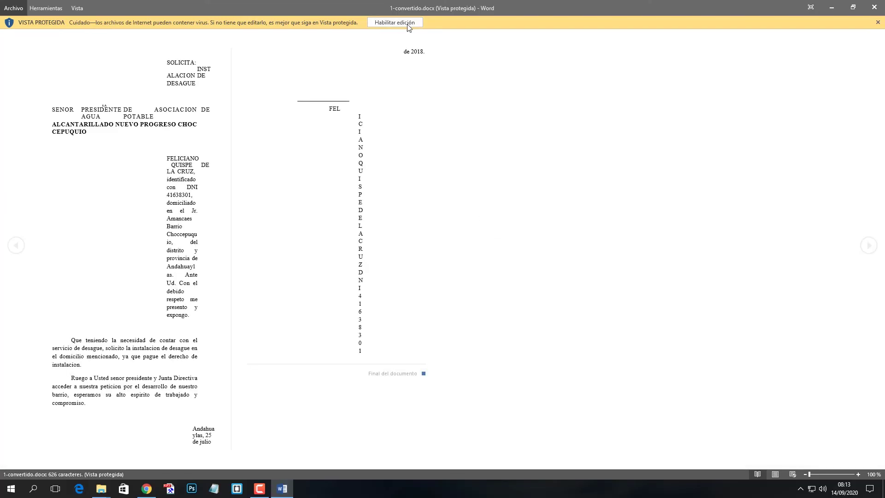
{"action": "left_click", "coordinate": [395, 23]}
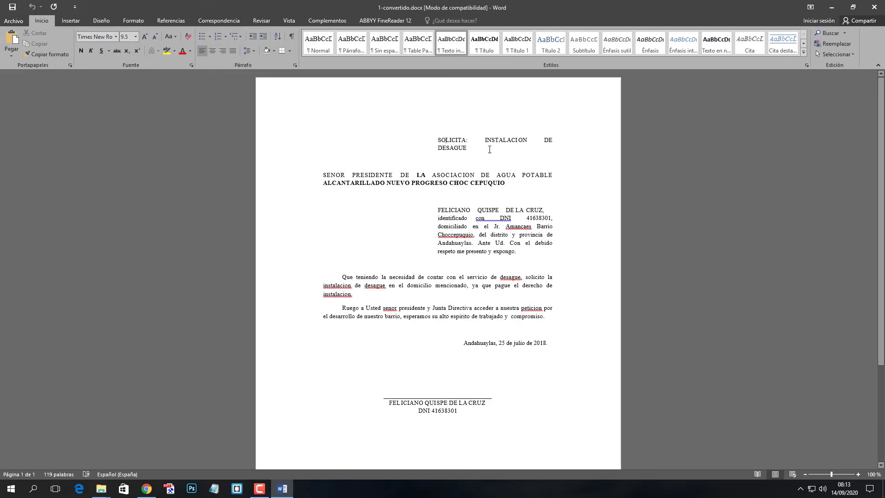
Step: Delete the request subject after "SOLICITA:" and the association's name after "ASOCIACION DE" in the letter's heading
{"action": "left_click_drag", "start_coordinate": [491, 143], "coordinate": [506, 167]}
{"action": "key", "text": "Delete"}
{"action": "key", "text": "Delete"}
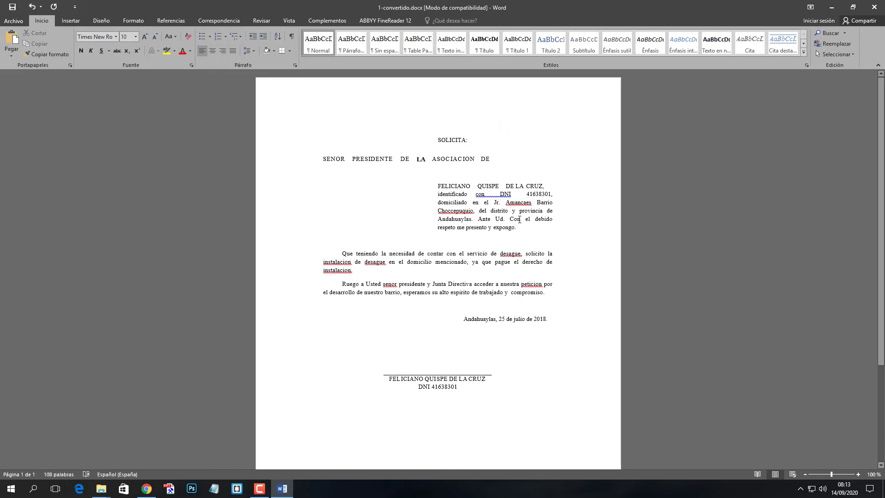
Step: Delete the applicant's details after the start of the name, the first body paragraph's text after "Que", and the place-and-date line
{"action": "left_click_drag", "start_coordinate": [517, 227], "coordinate": [504, 187]}
{"action": "key", "text": "Delete"}
{"action": "left_click_drag", "start_coordinate": [356, 211], "coordinate": [560, 262]}
{"action": "key", "text": "Delete"}
{"action": "key", "text": "Delete"}
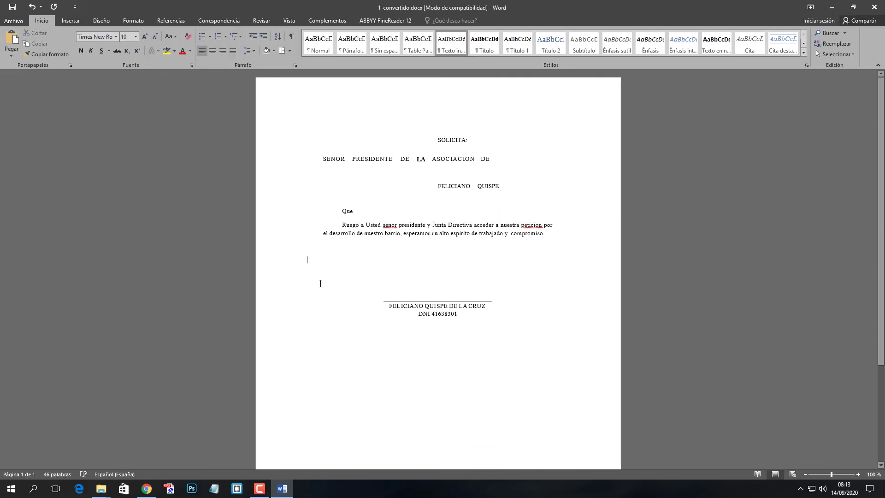